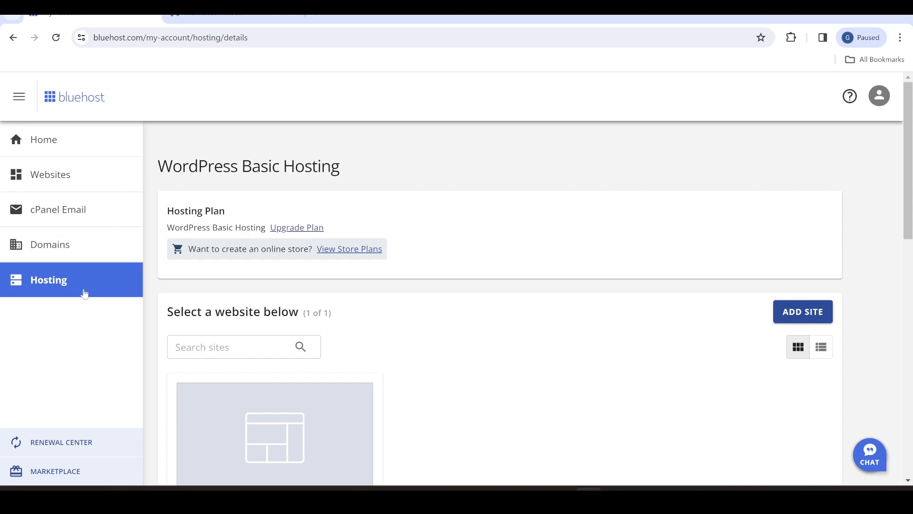
Go to cPanel's Email Accounts page and start creating a new email account
click(54, 211)
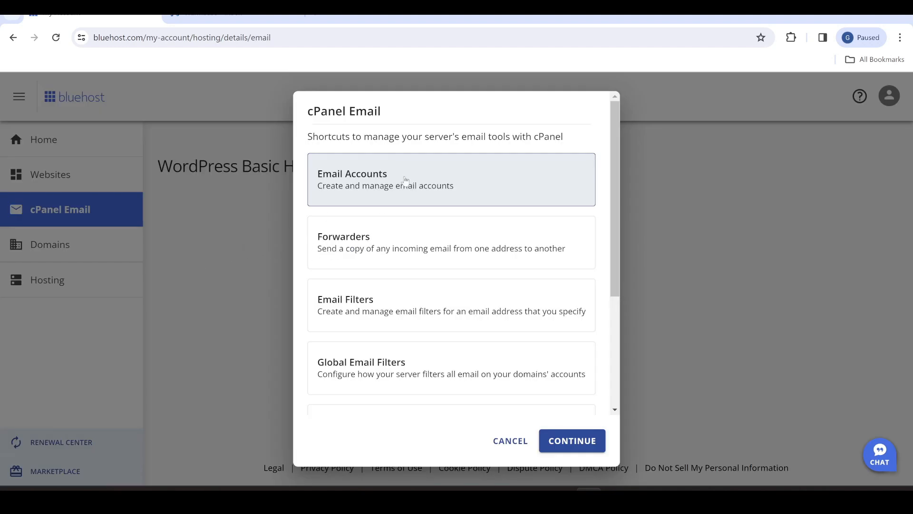
click(573, 441)
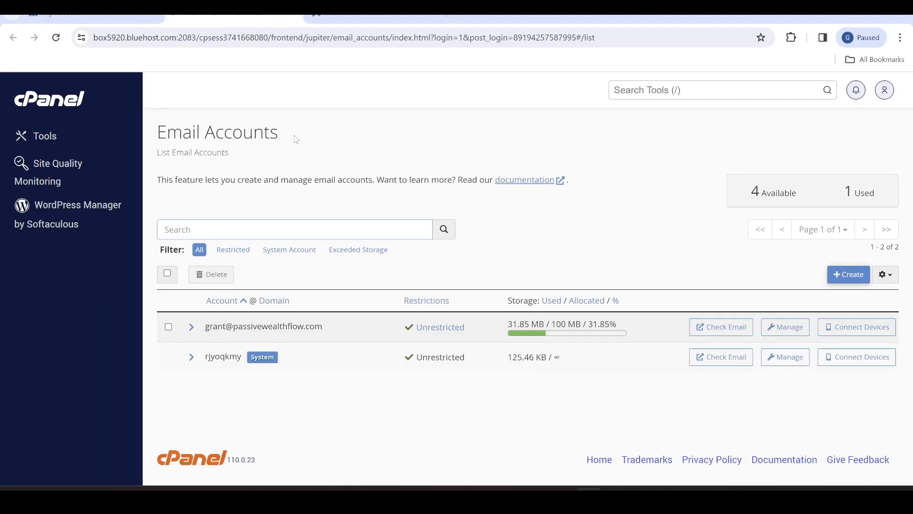
click(851, 278)
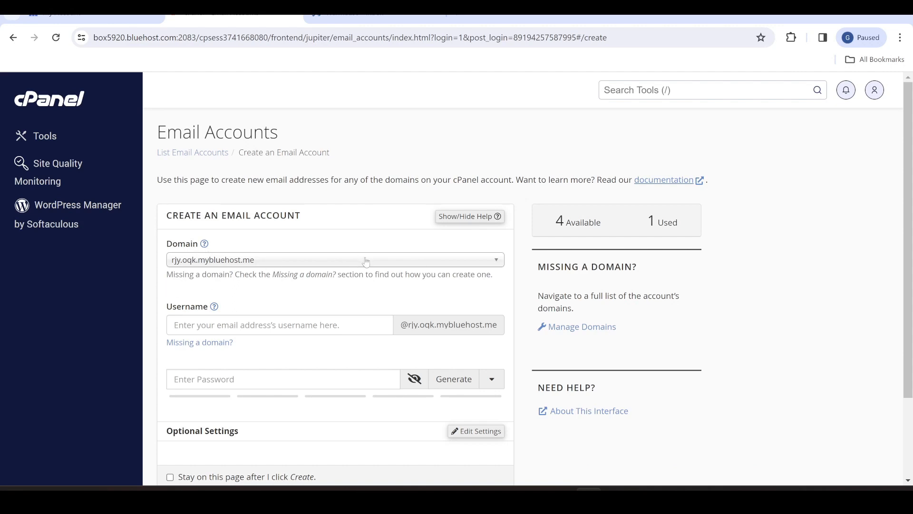
click(499, 267)
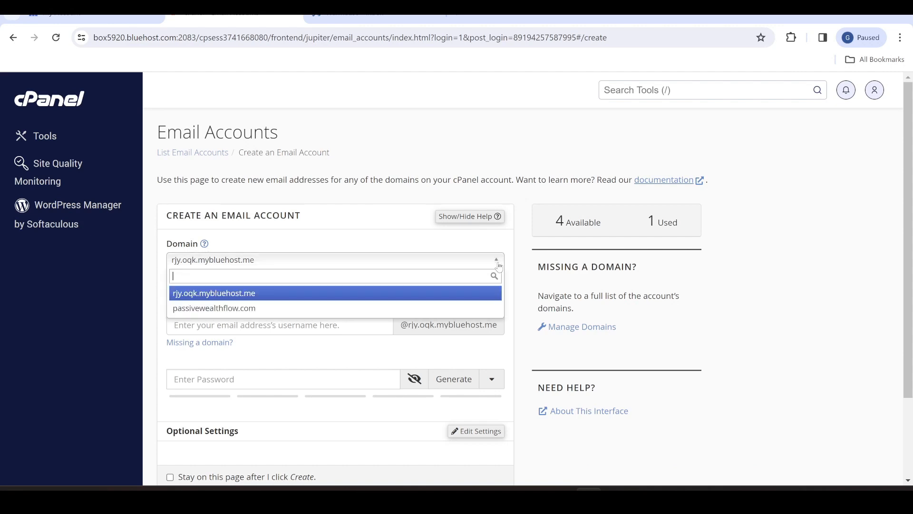
click(324, 309)
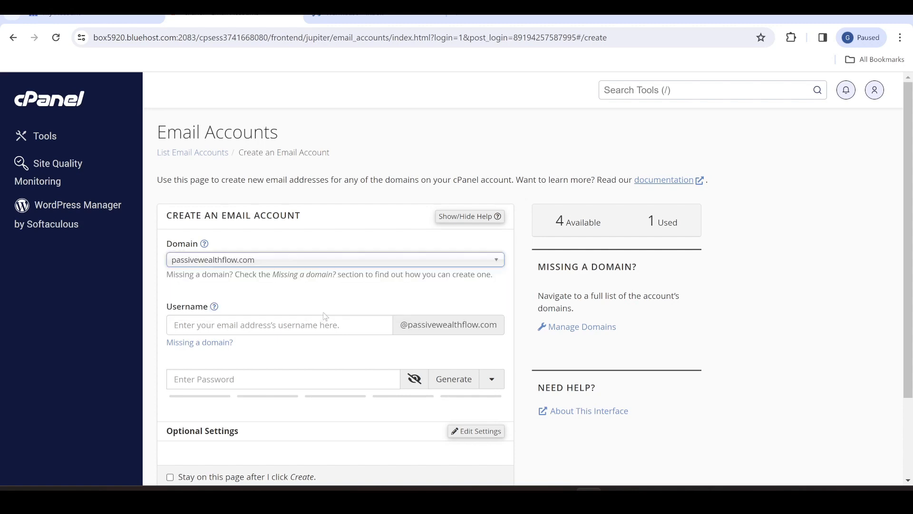
click(270, 329)
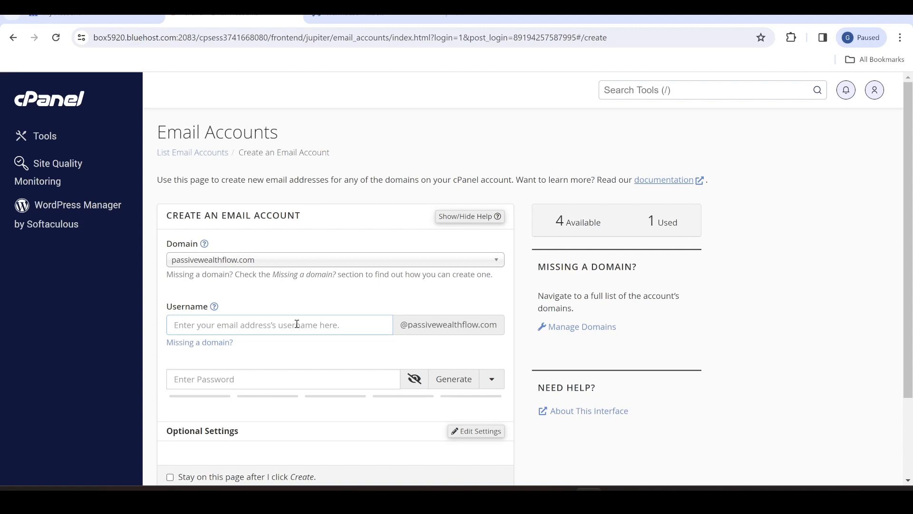
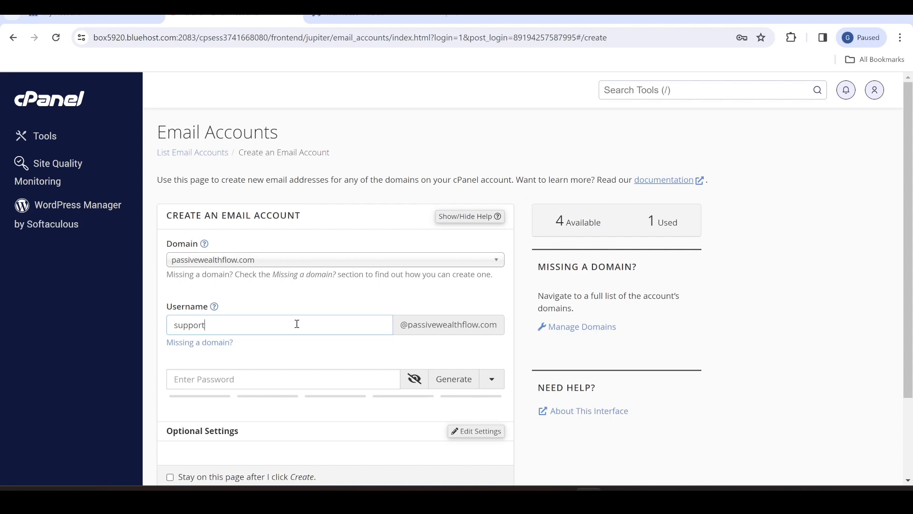
key(BackSpace)
key(BackSpace)
key(BackSpace)
key(BackSpace)
key(BackSpace)
key(BackSpace)
key(BackSpace)
key(BackSpace)
key(BackSpace)
key(BackSpace)
key(BackSpace)
key(BackSpace)
key(BackSpace)
key(BackSpace)
key(BackSpace)
key(BackSpace)
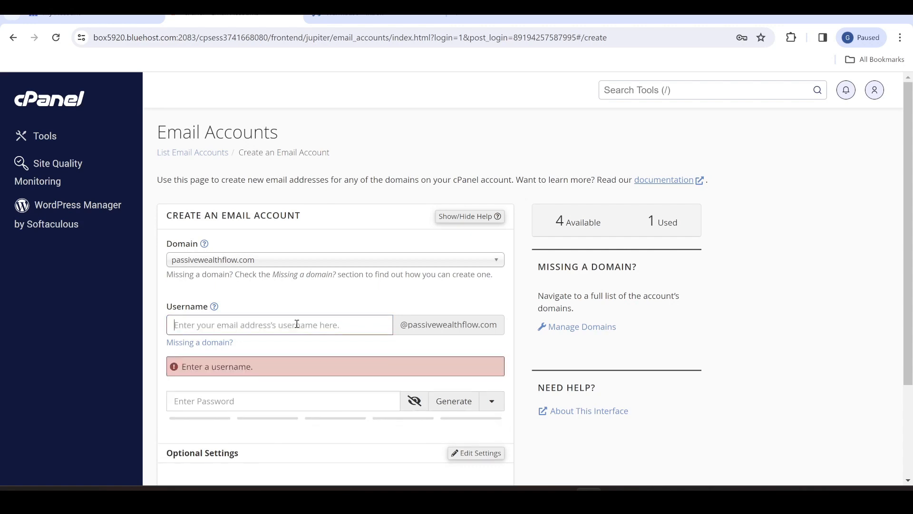
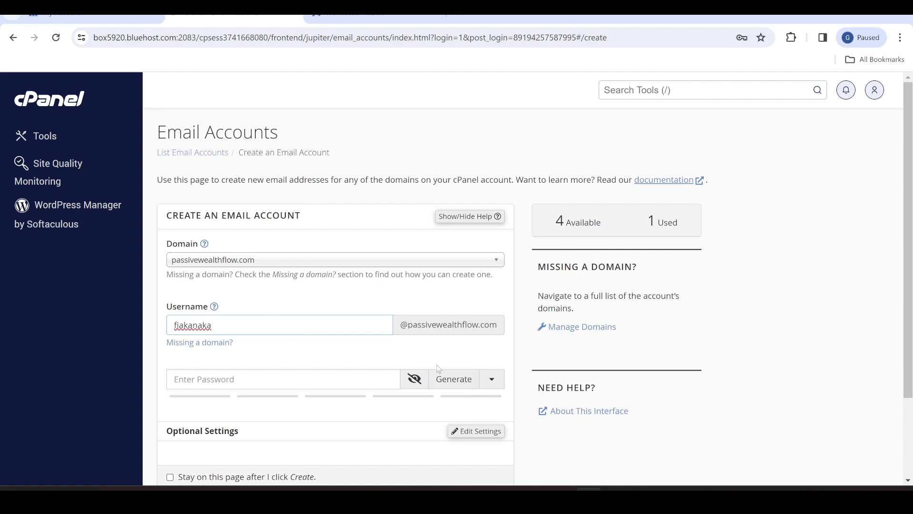
Generate a strong password, review the form, then go back to the accounts list without creating it
click(452, 380)
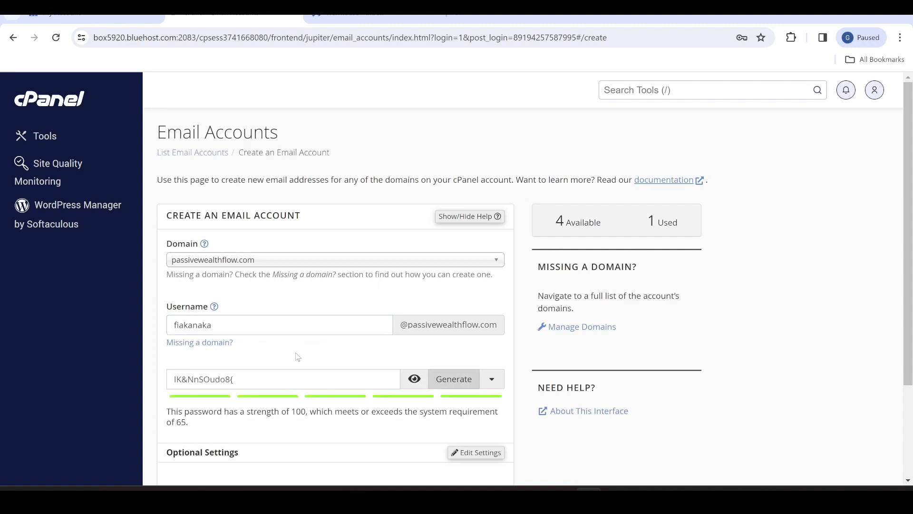
scroll(305, 362, down, 2)
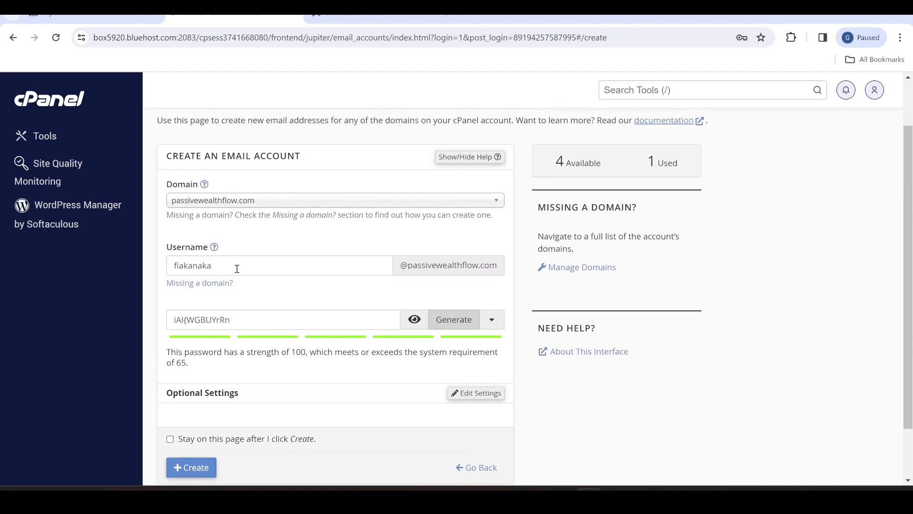
scroll(276, 215, down, 2)
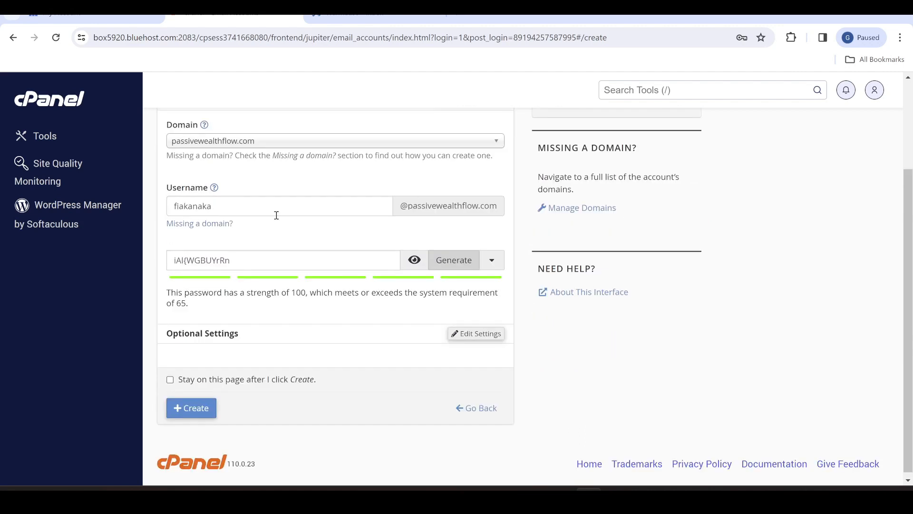
scroll(307, 306, up, 2)
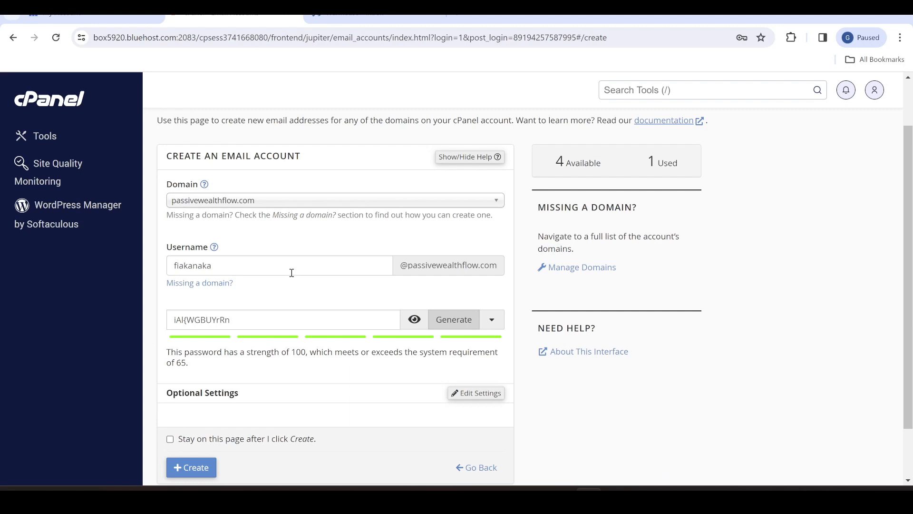
scroll(306, 327, down, 2)
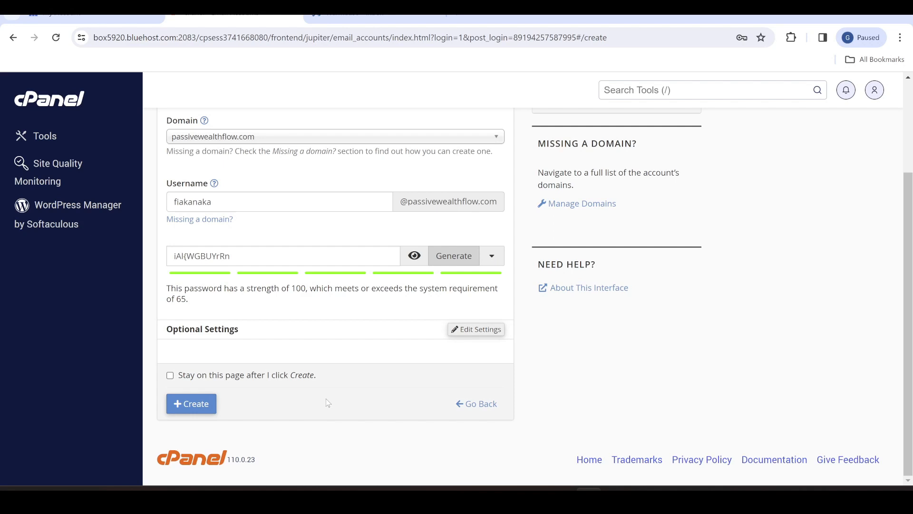
click(481, 404)
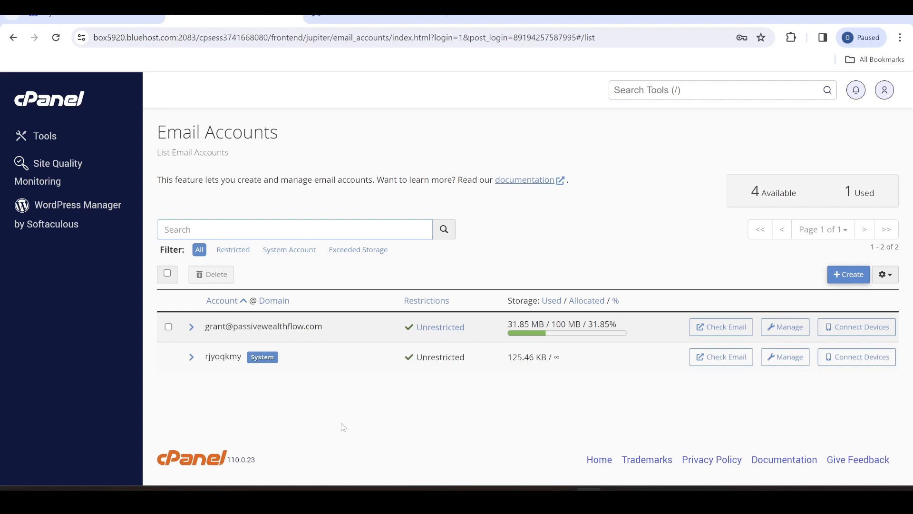
Switch to the Warmbase dashboard listing the two inboxes
click(376, 9)
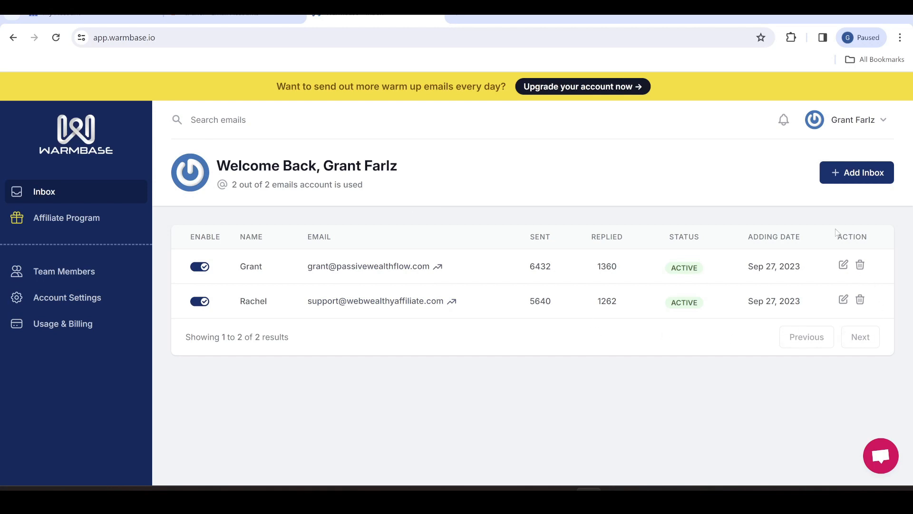
Check the first inbox's Others SMTP/IMAP settings (box5920.bluehost.com, ports 465/993, ssl), then return to cPanel
click(843, 266)
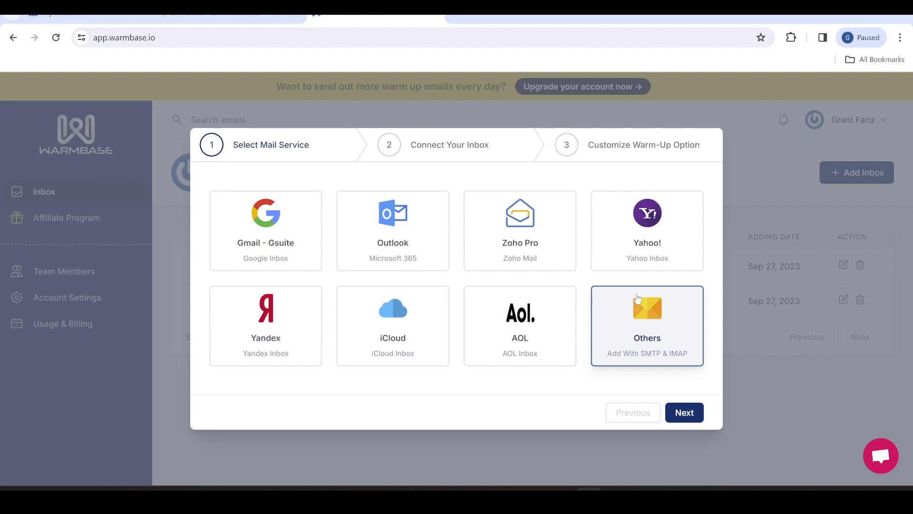
click(636, 325)
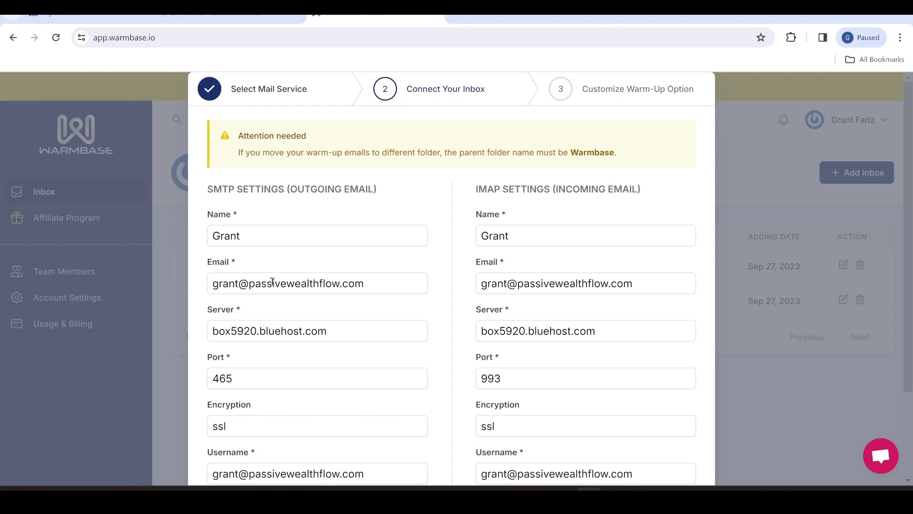
scroll(272, 282, down, 2)
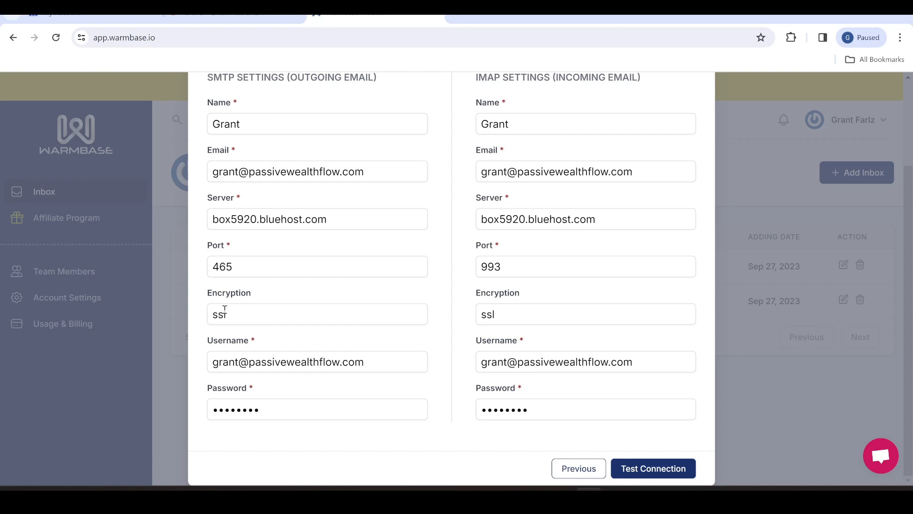
click(226, 17)
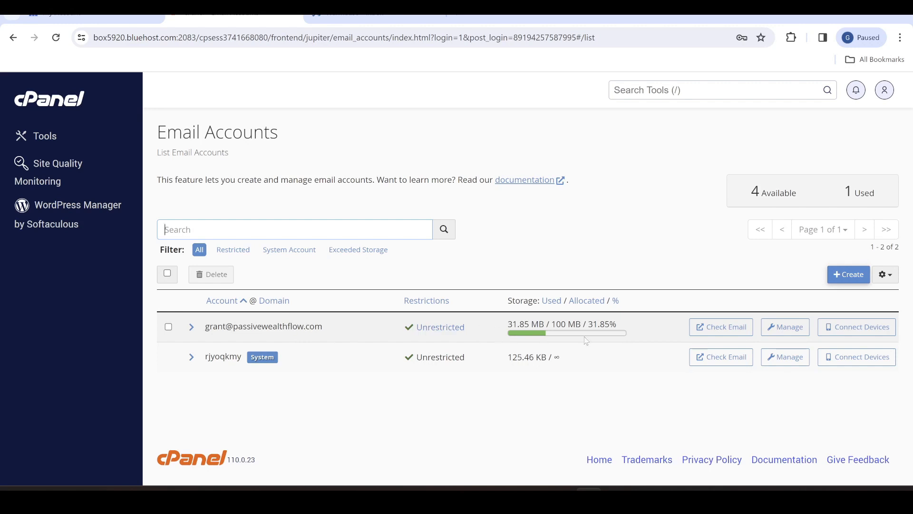
Look up the mailbox's manual settings (mail.passivewealthflow.com, IMAP 993, SMTP 465) and copy the server host
click(842, 336)
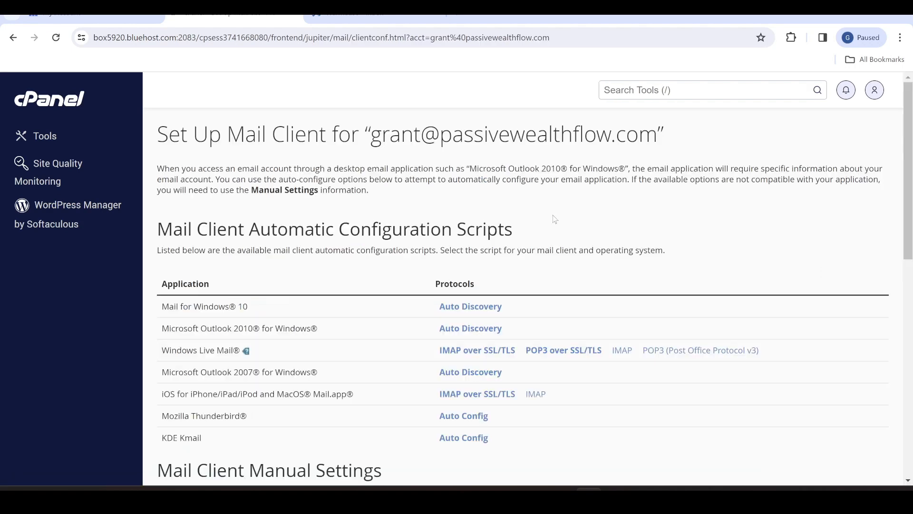
scroll(554, 219, down, 7)
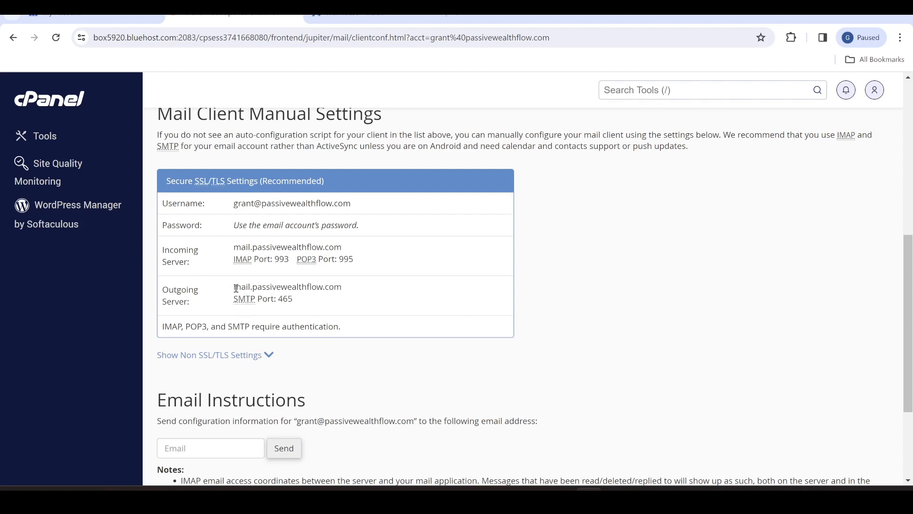
drag(234, 286, 341, 287)
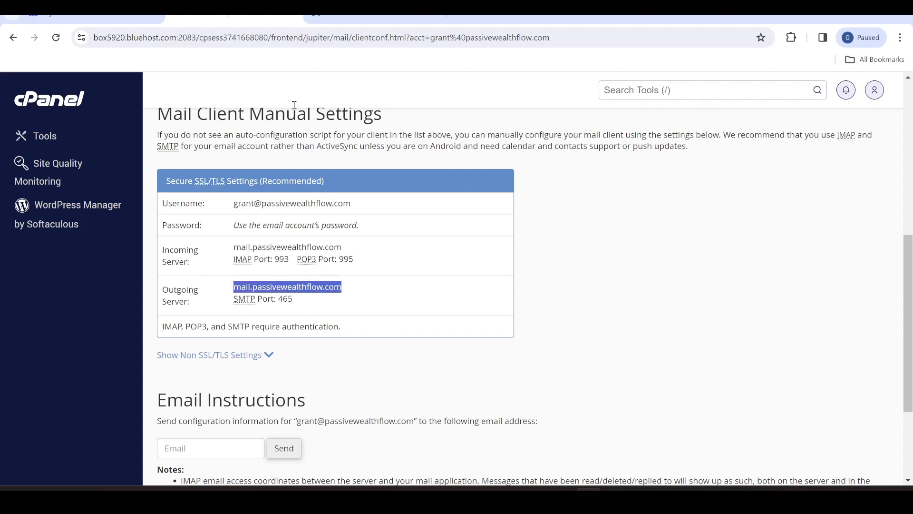
click(339, 20)
key(ctrl+shift+Tab)
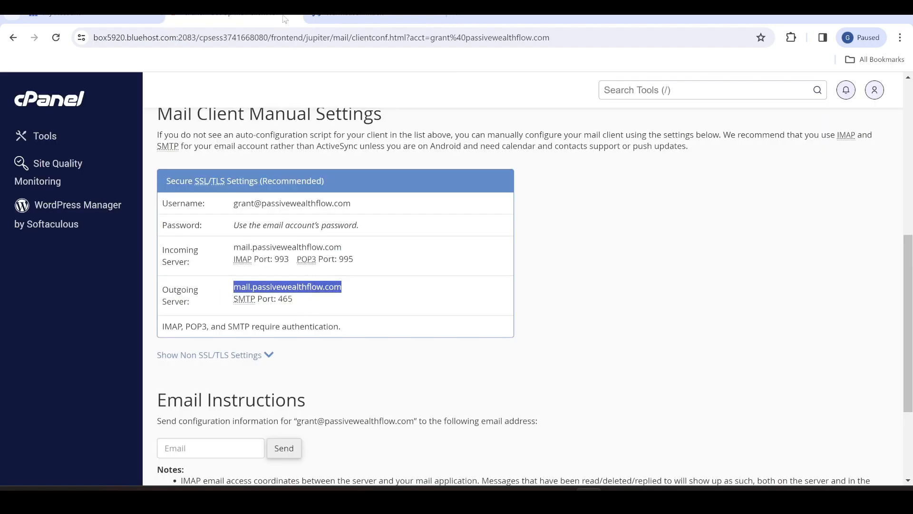
key(ctrl+Tab)
click(216, 15)
click(347, 305)
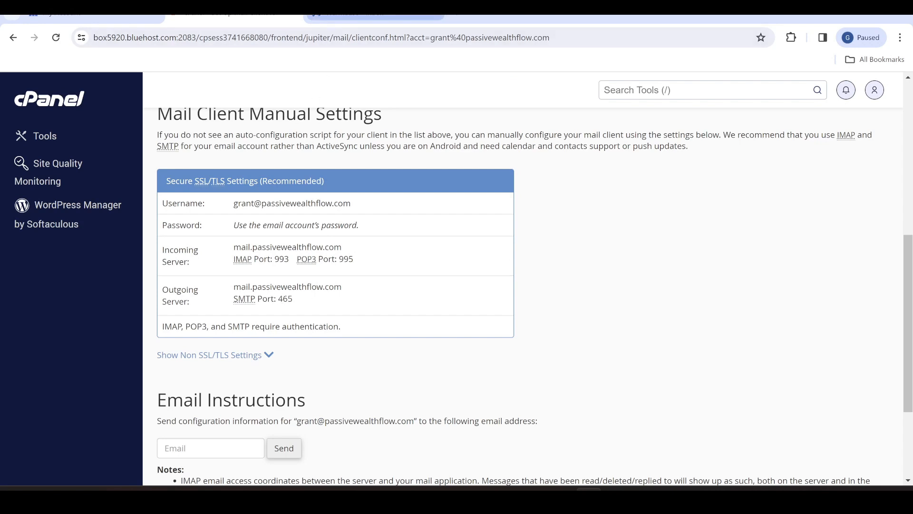
click(371, 15)
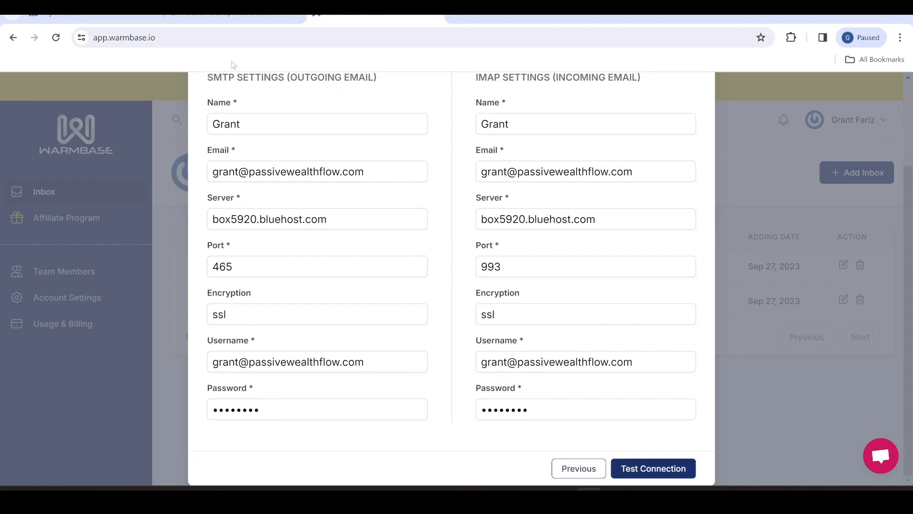
scroll(424, 468, up, 3)
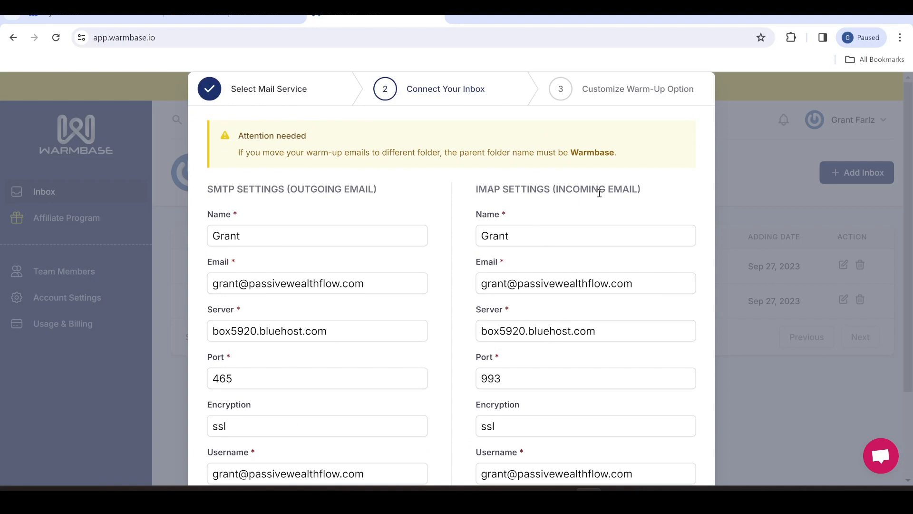
click(525, 231)
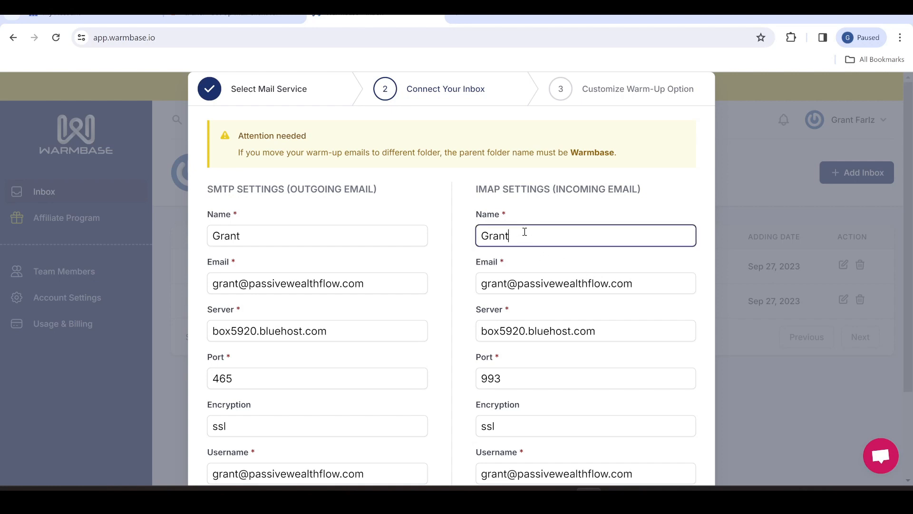
click(652, 287)
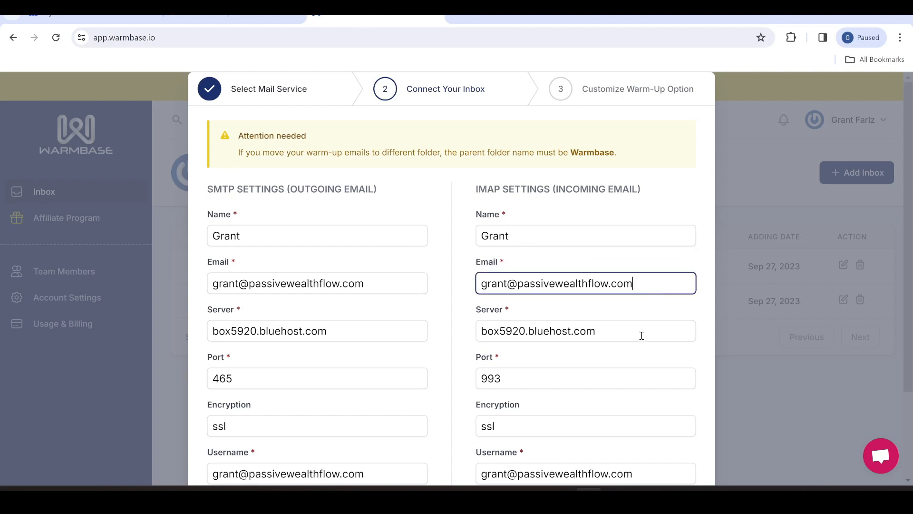
click(230, 16)
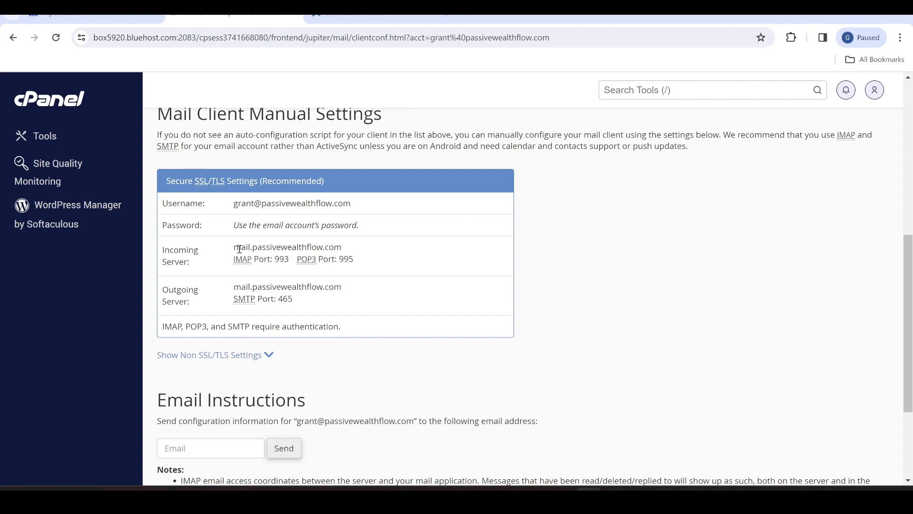
drag(235, 246, 343, 247)
click(342, 247)
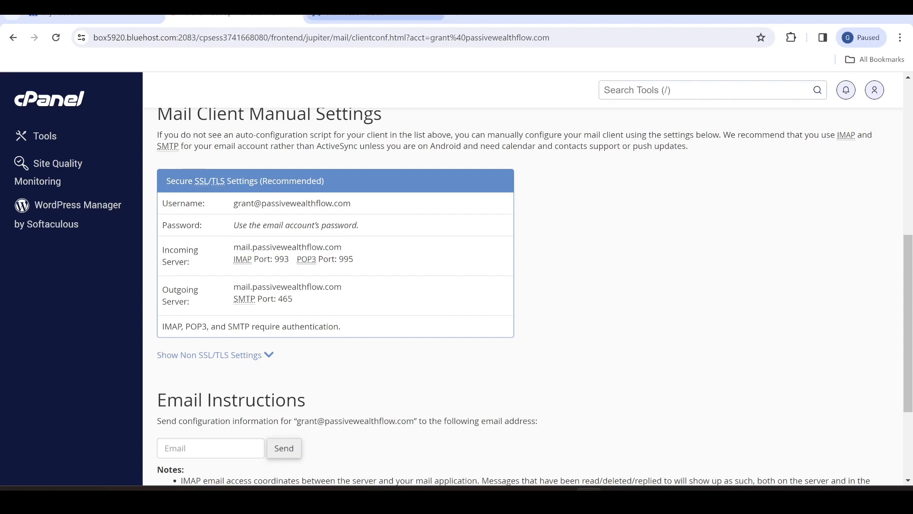
click(351, 18)
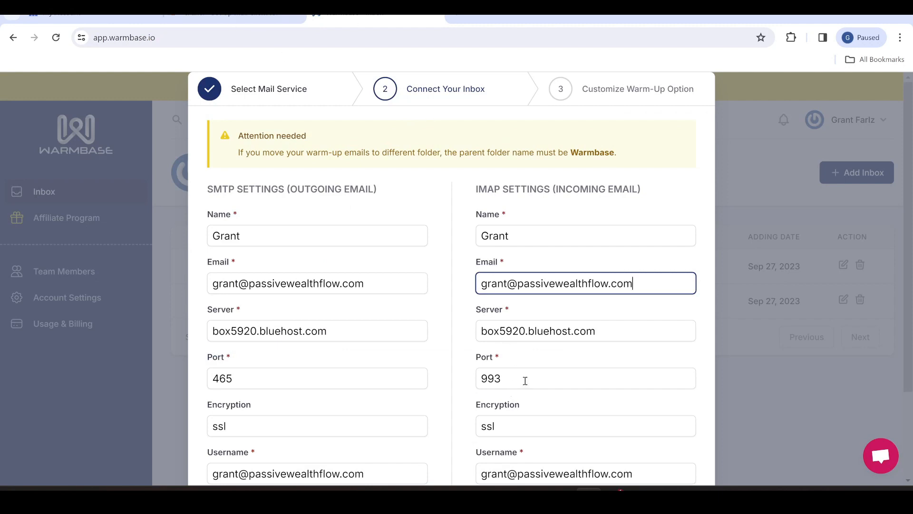
click(251, 17)
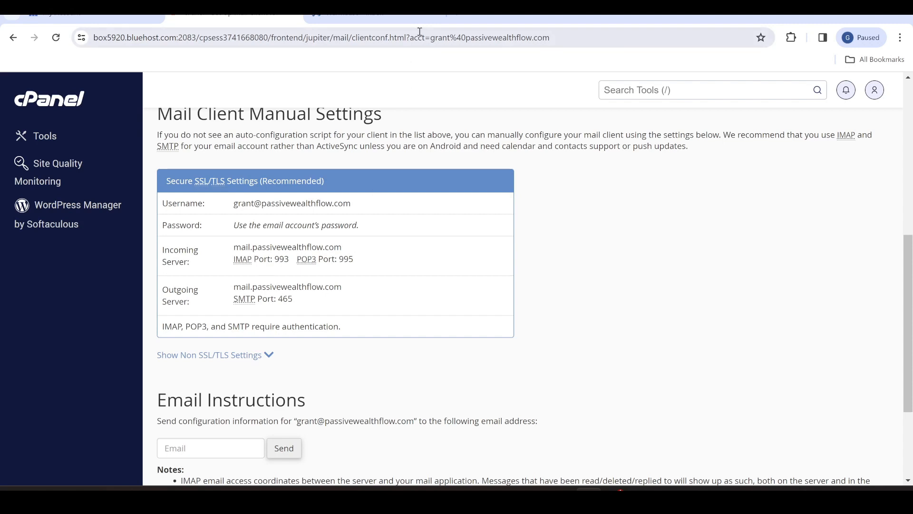
click(419, 18)
click(540, 378)
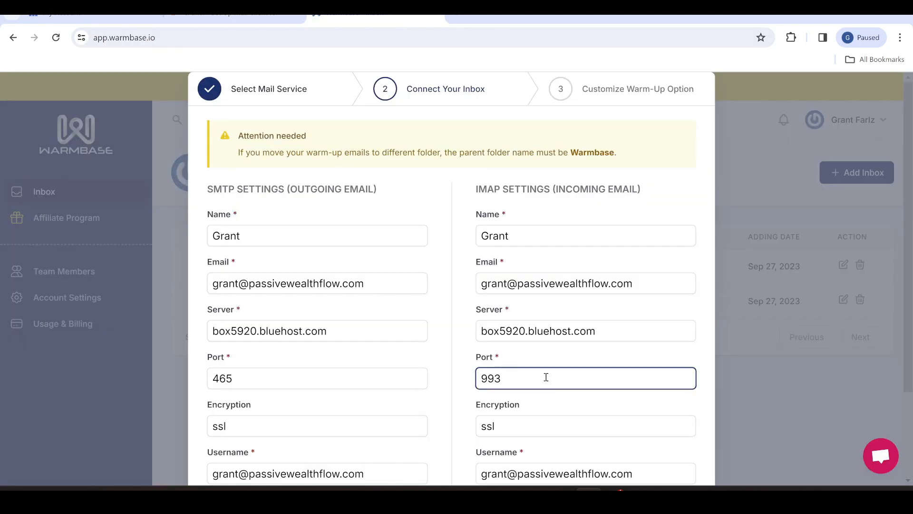
scroll(544, 378, down, 1)
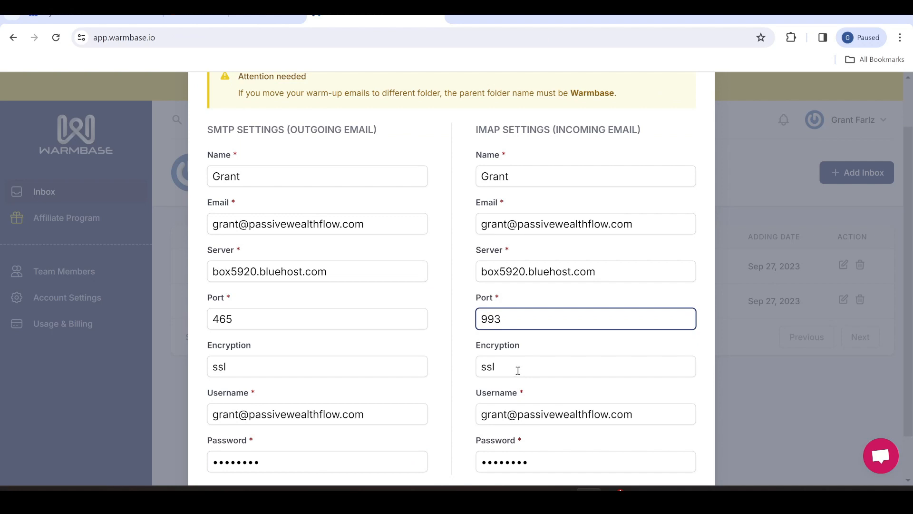
scroll(518, 370, down, 1)
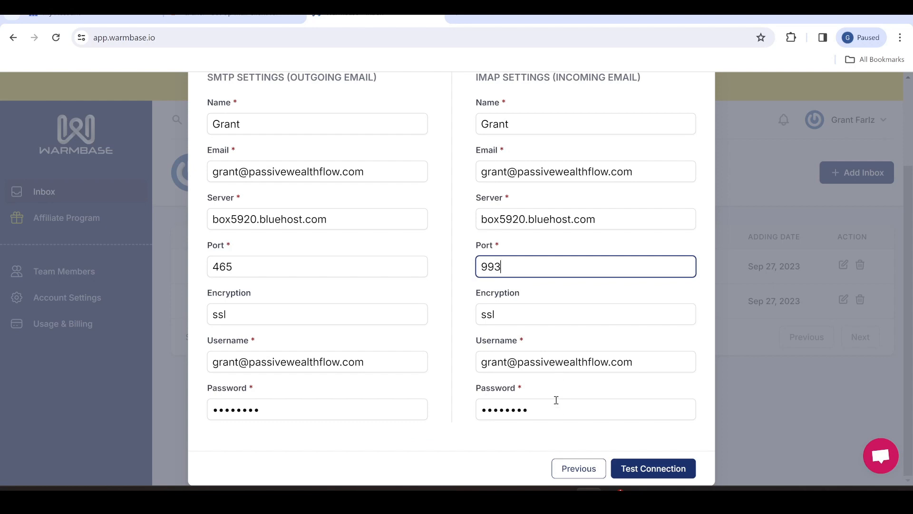
scroll(324, 353, up, 3)
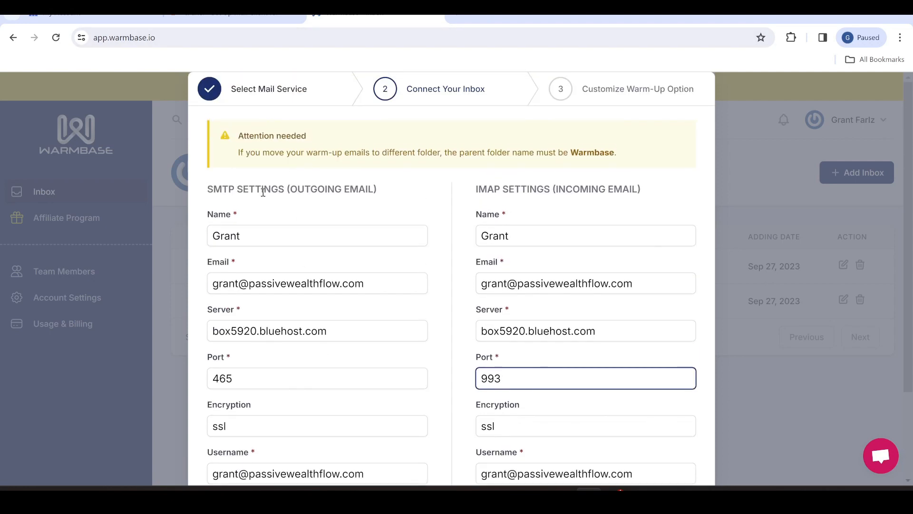
scroll(497, 199, down, 2)
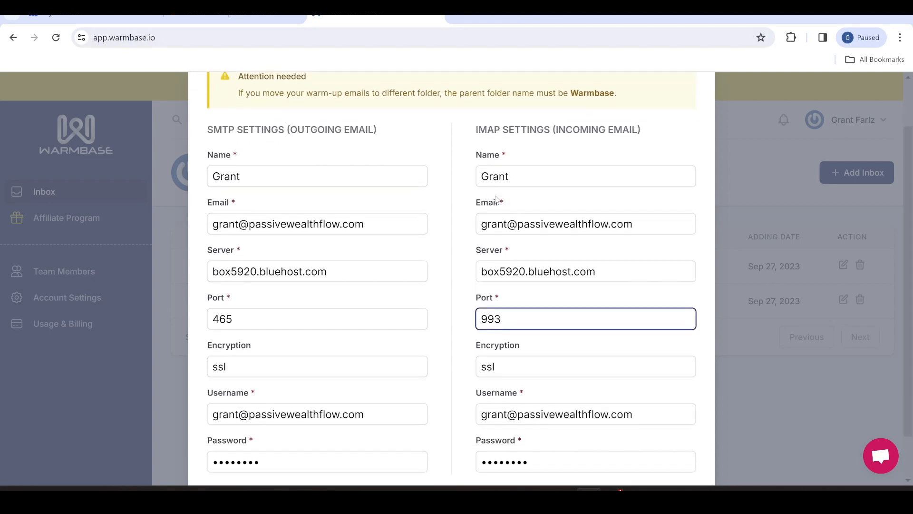
scroll(540, 171, down, 2)
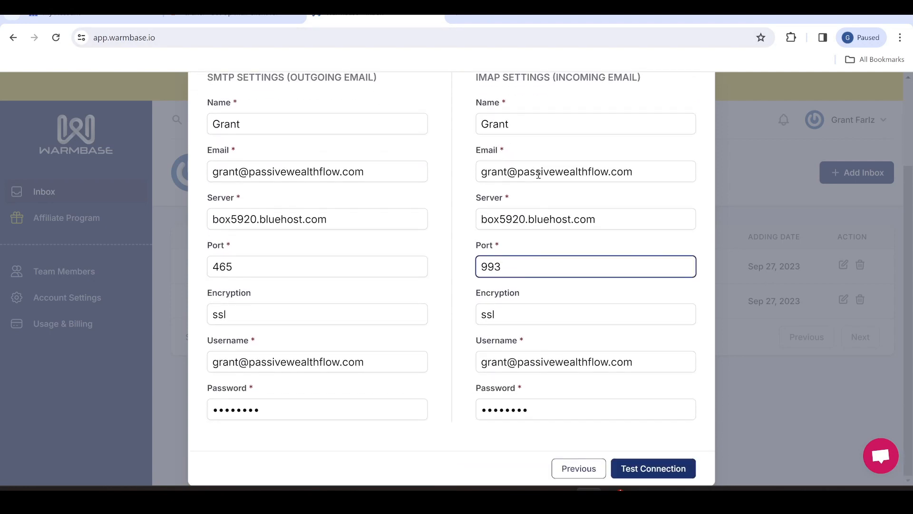
Test the connection to reach the Grow - Progresive warm-up step with 50 emails/day
click(666, 472)
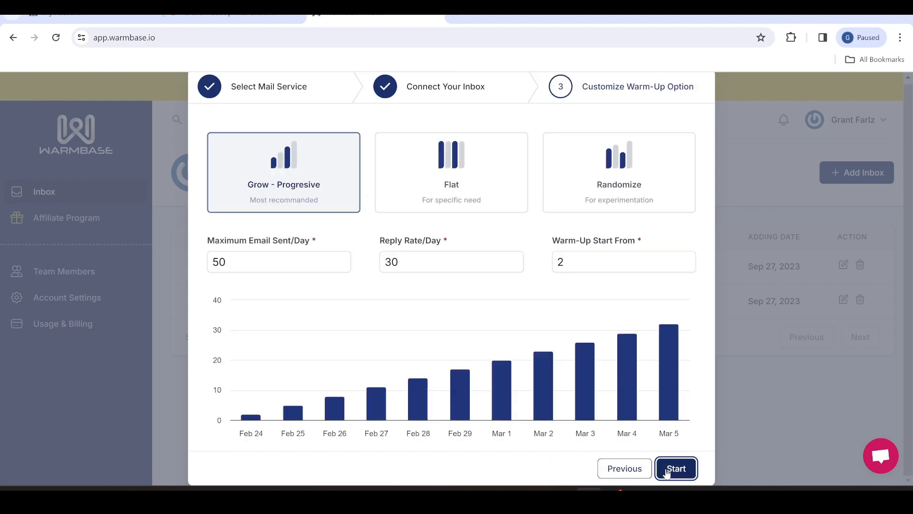